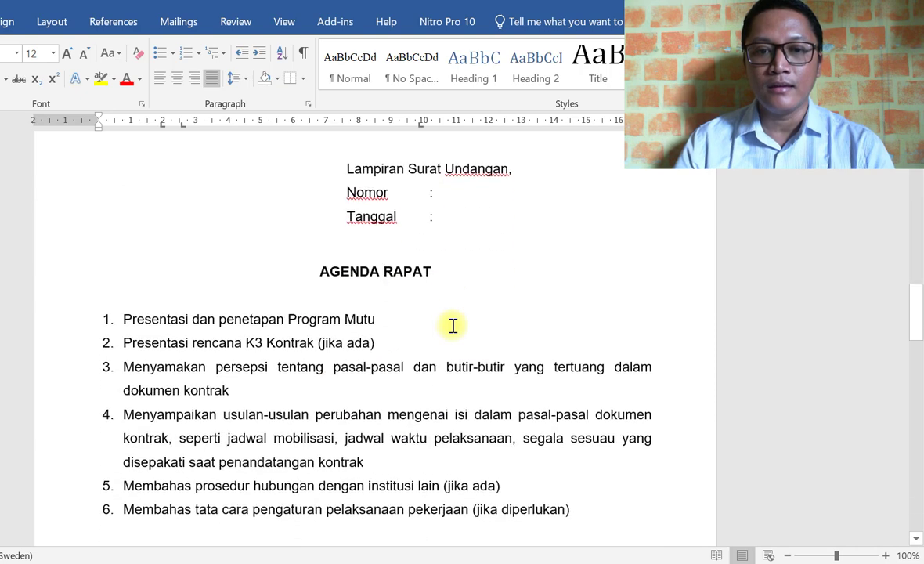
- Review the meeting invitation letter, from the AGENDA RAPAT attachment back through the letter body, signature block and Tembusan list
scroll(452, 324, up, 5)
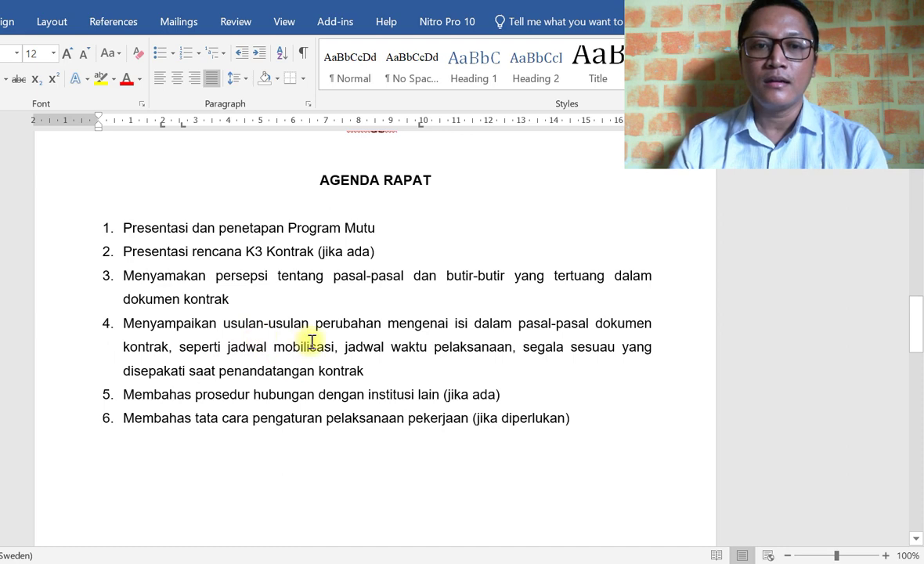
scroll(358, 338, up, 15)
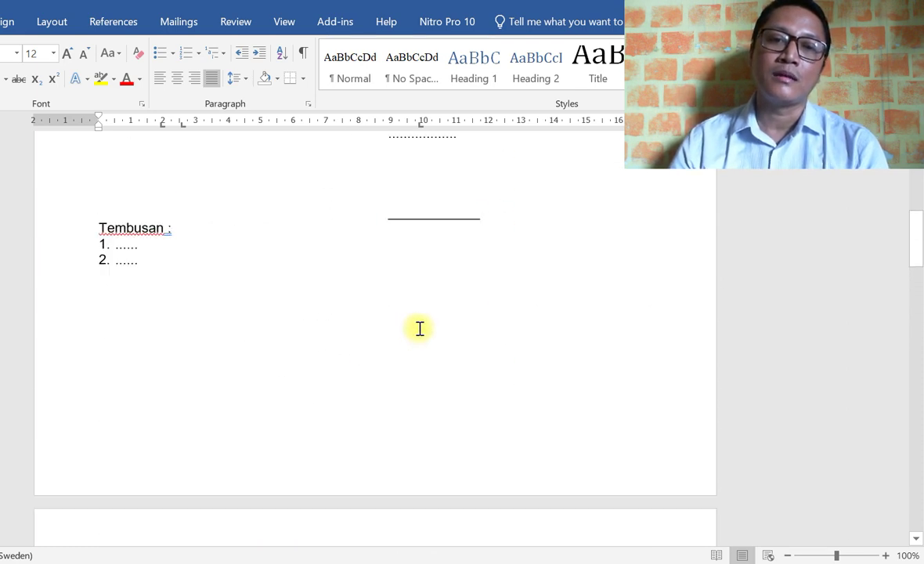
scroll(421, 329, up, 1)
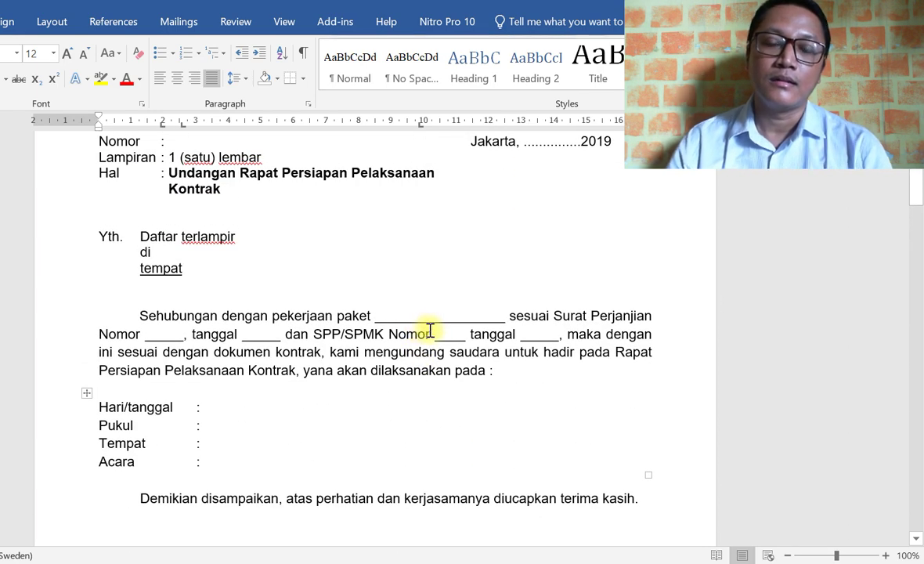
scroll(431, 323, down, 5)
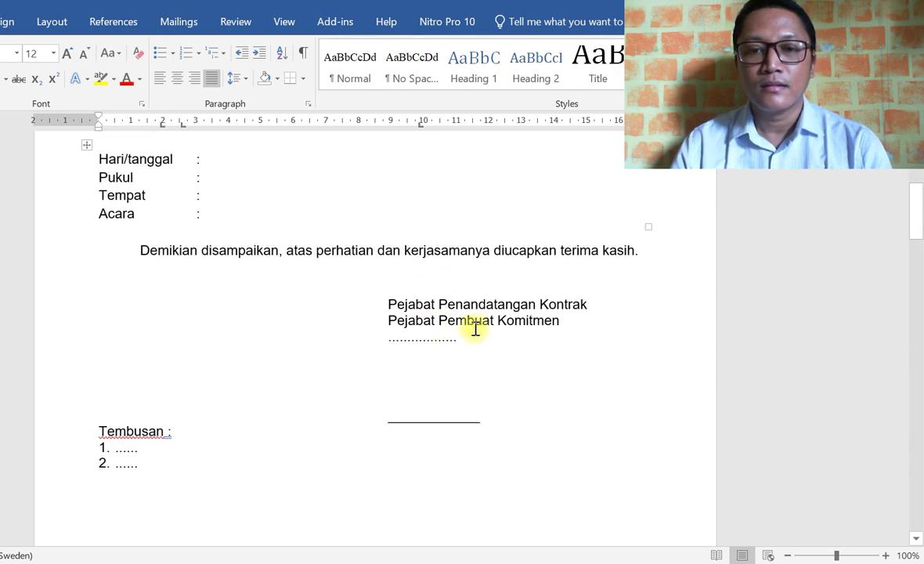
scroll(470, 306, down, 4)
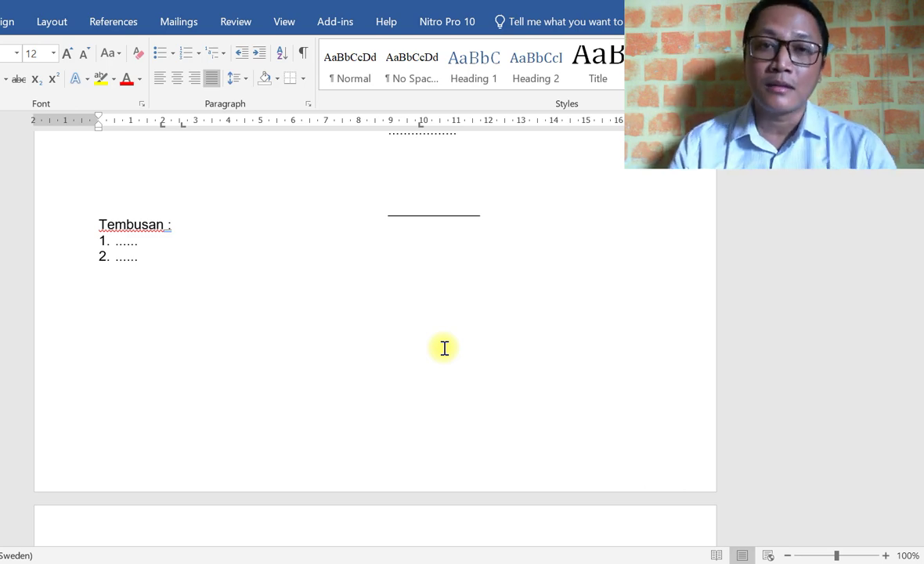
scroll(468, 351, up, 10)
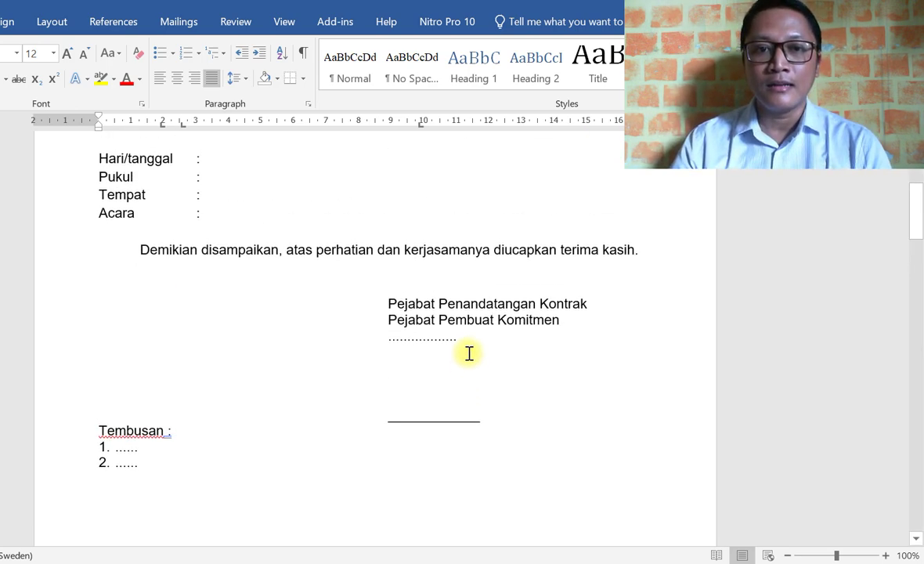
scroll(356, 372, down, 5)
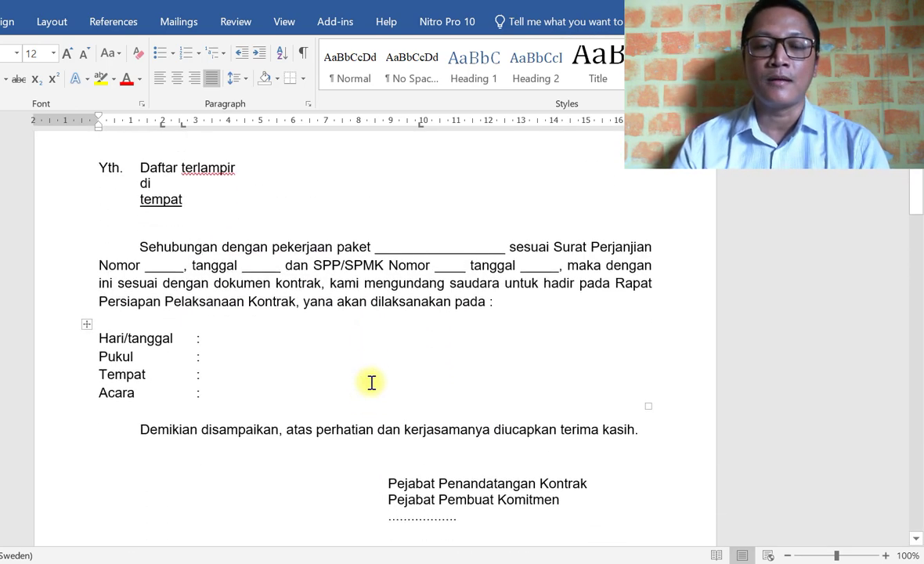
- Switch to the BERITA ACARA RAPAT PERSIAPAN document and examine its participant tables, meeting materials table, conclusion section and signature table
mouse_move(361, 560)
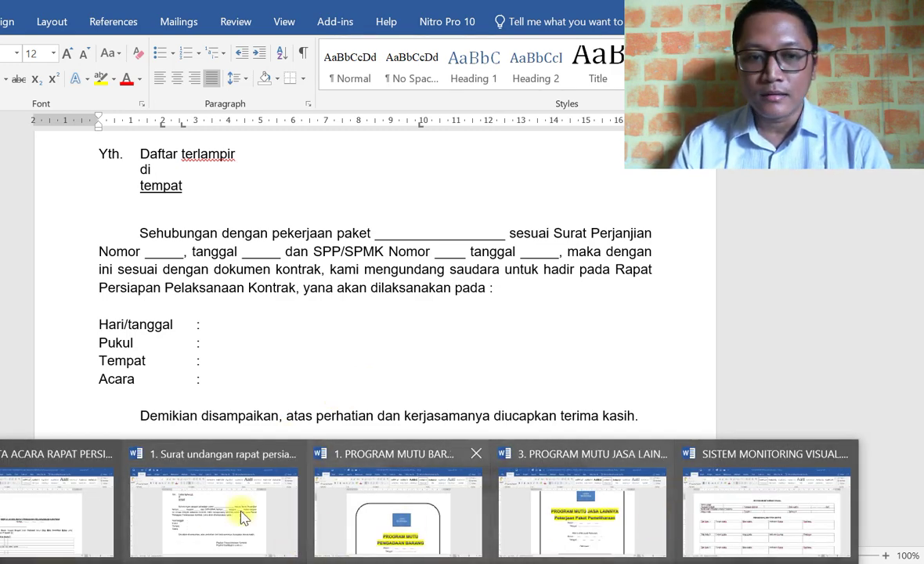
click(10, 541)
scroll(415, 356, down, 3)
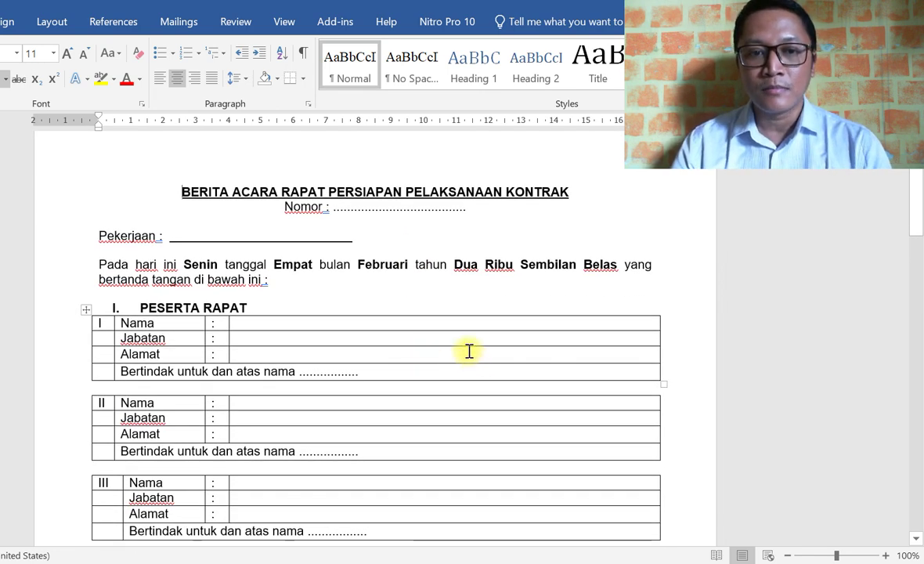
scroll(468, 351, down, 9)
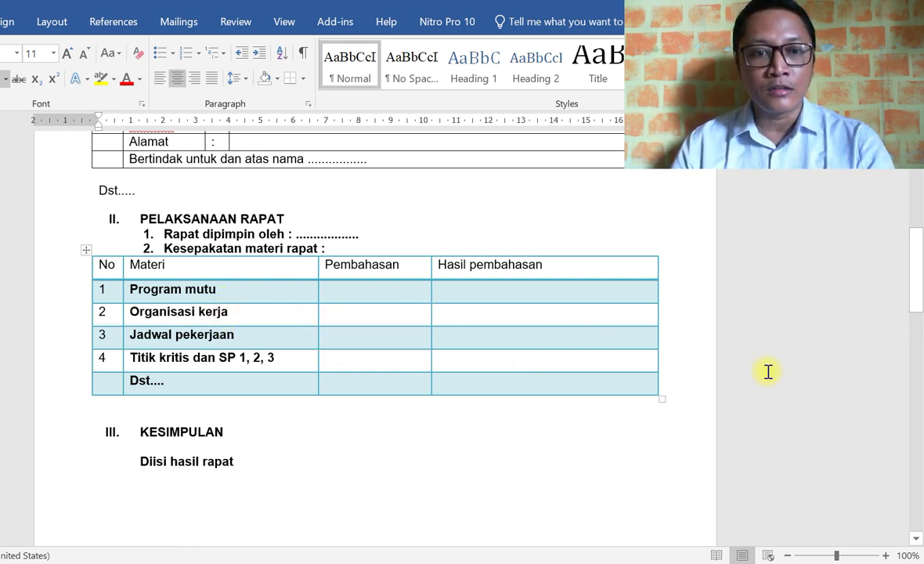
scroll(274, 364, down, 3)
scroll(290, 366, down, 3)
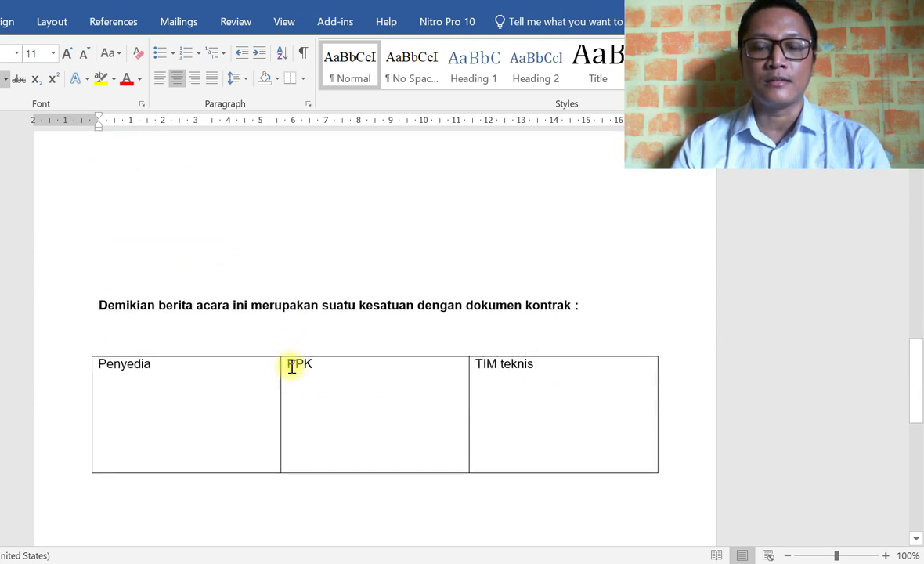
scroll(296, 361, up, 7)
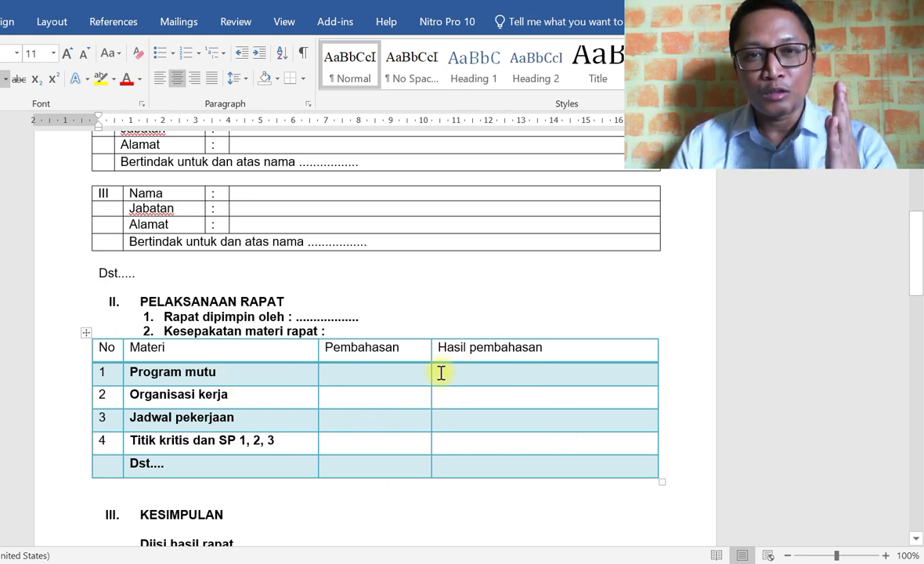
scroll(441, 373, down, 5)
scroll(439, 373, up, 8)
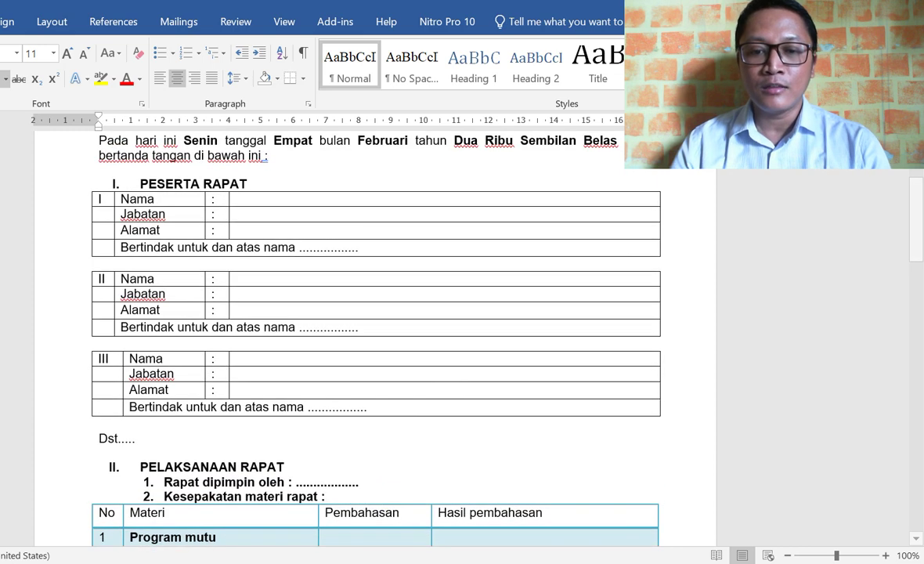
- Switch to the PROGRAM MUTU PENGADAAN BARANG document and examine its cover page from the provider logo to the budget year
mouse_move(439, 563)
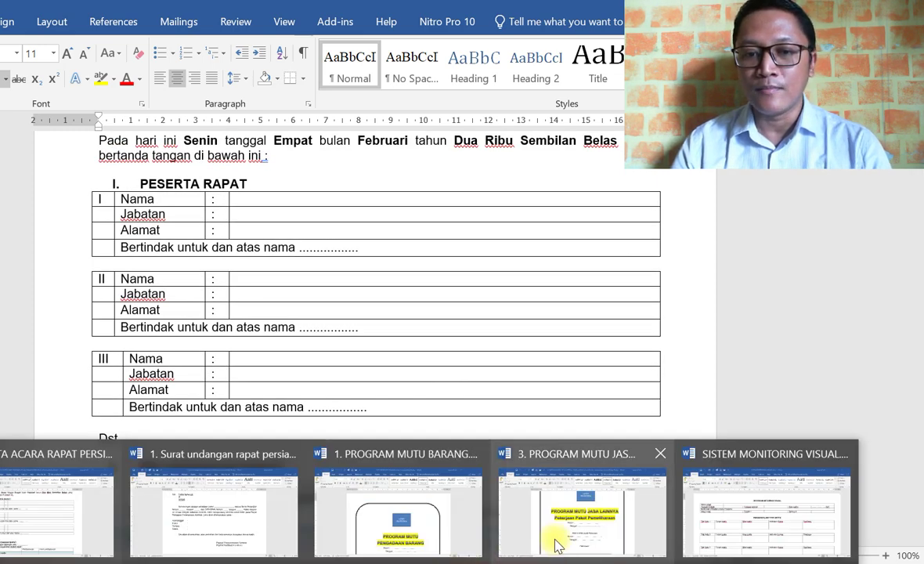
click(443, 534)
scroll(462, 439, down, 4)
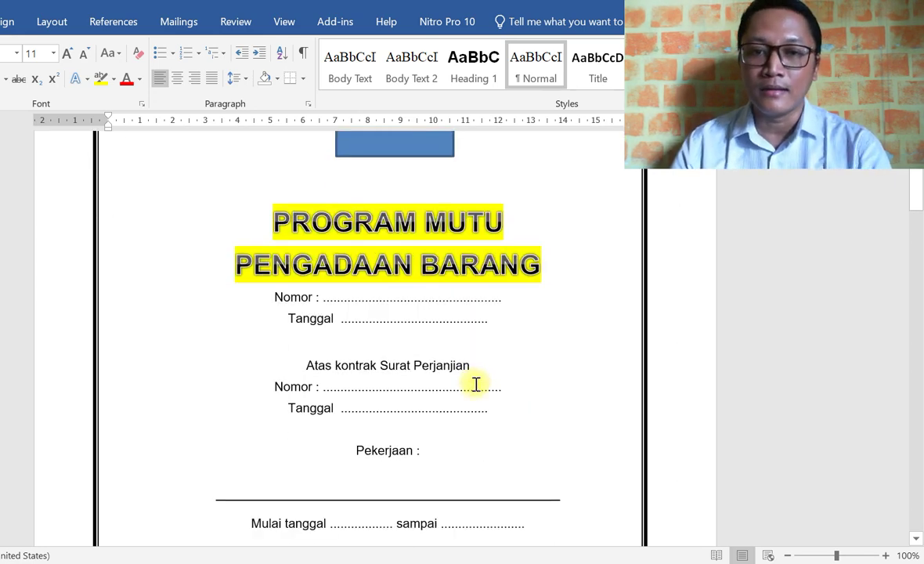
scroll(476, 384, up, 2)
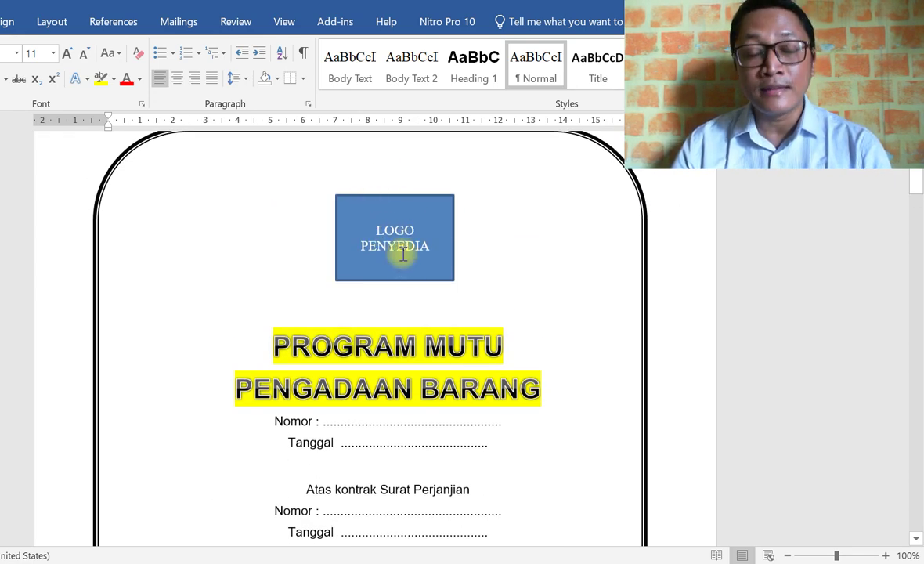
scroll(419, 305, down, 3)
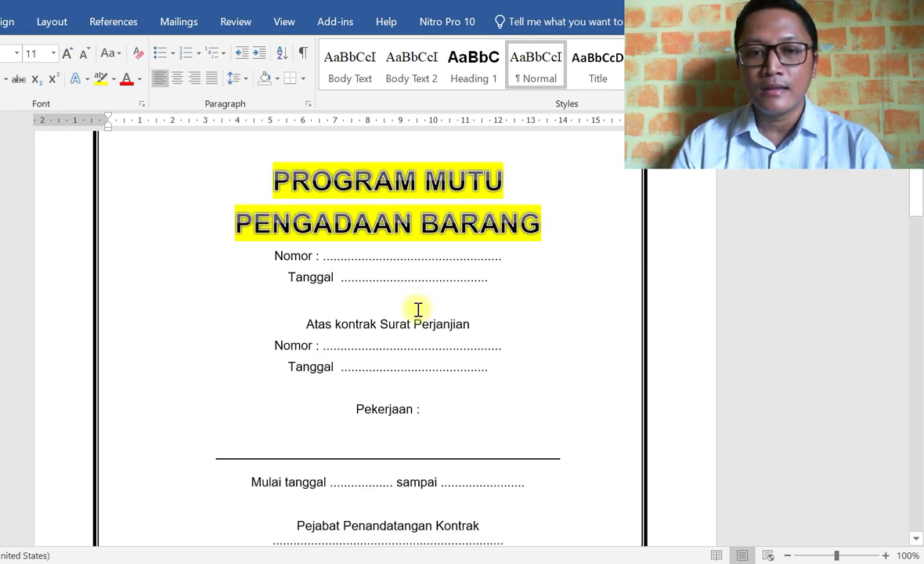
scroll(418, 309, down, 2)
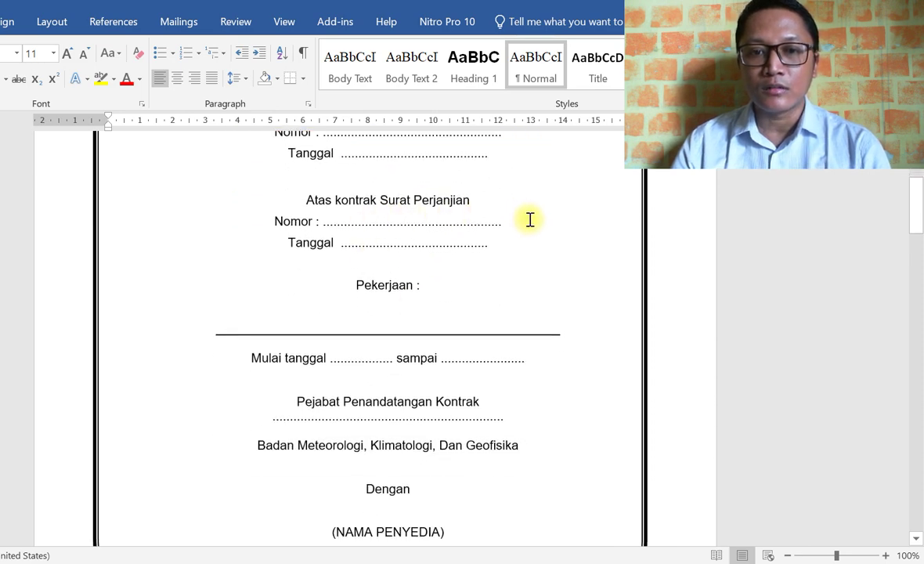
scroll(451, 337, down, 2)
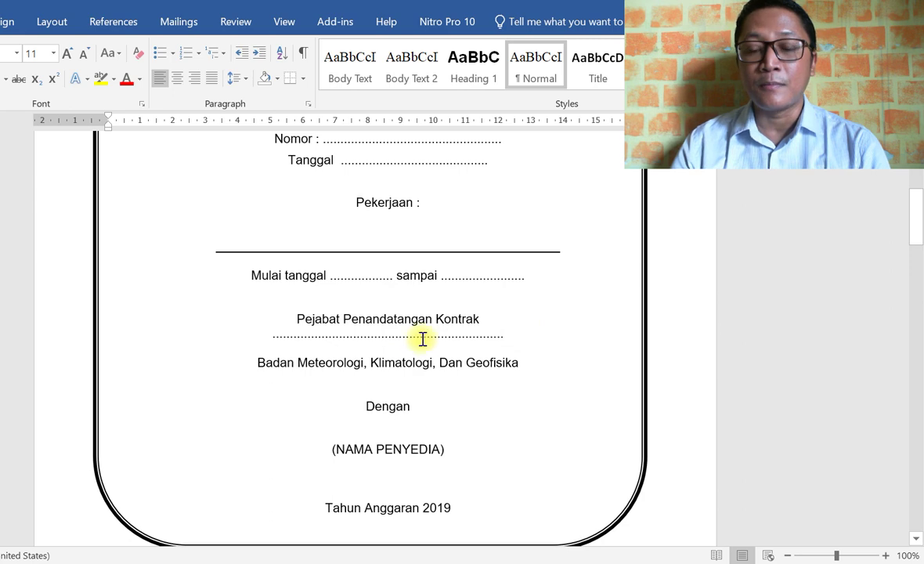
scroll(431, 363, down, 4)
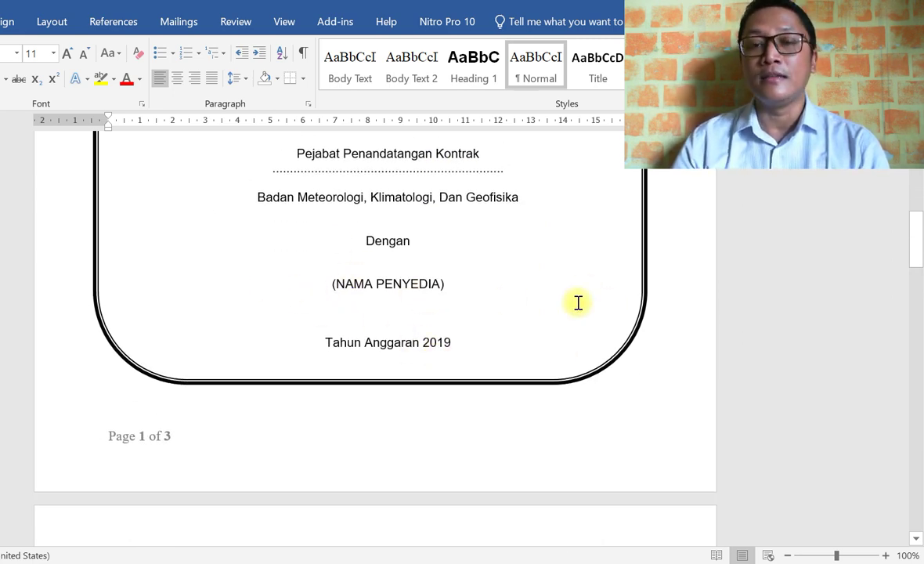
- Examine BAGIAN 1 to BAGIAN 3 of the quality program: work scope, provider organisation, and the example work schedule with its performance indicators
scroll(578, 302, down, 12)
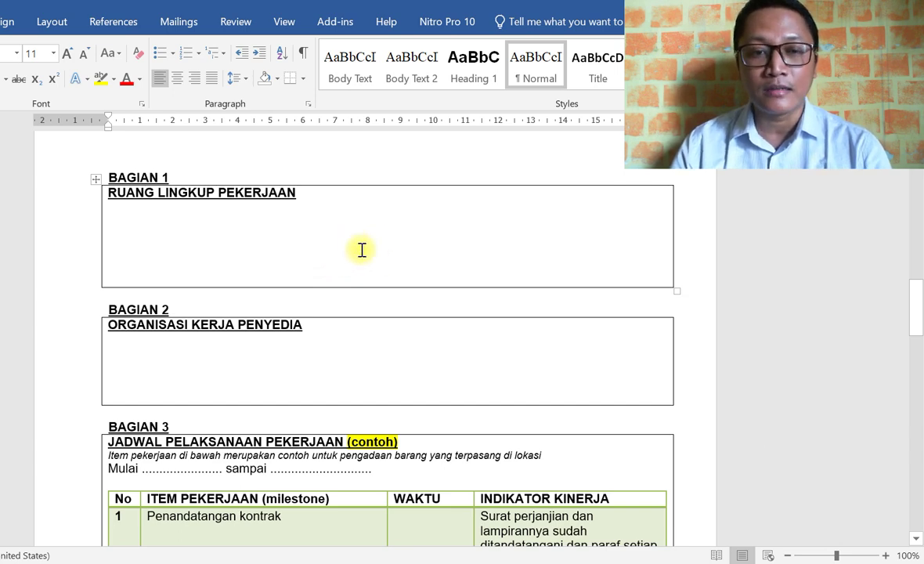
scroll(258, 338, down, 2)
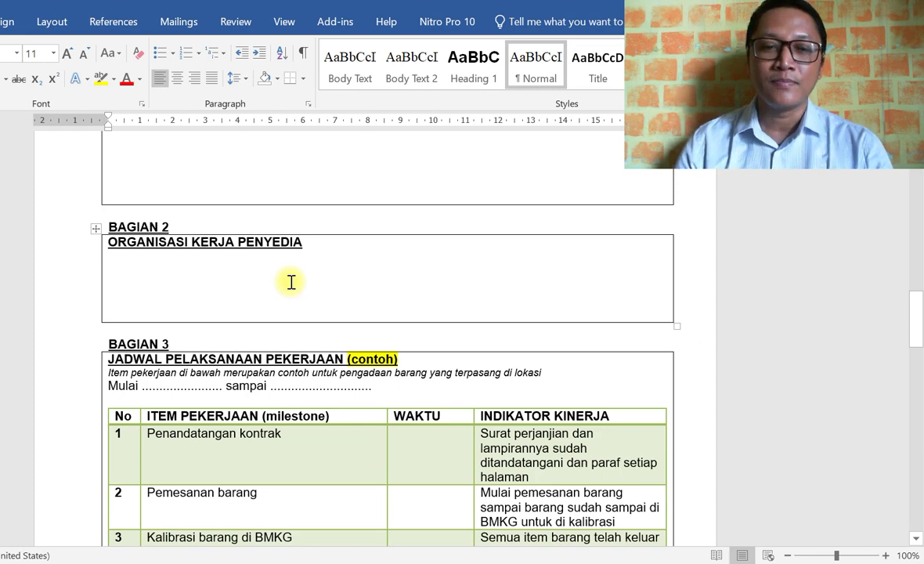
scroll(290, 282, down, 3)
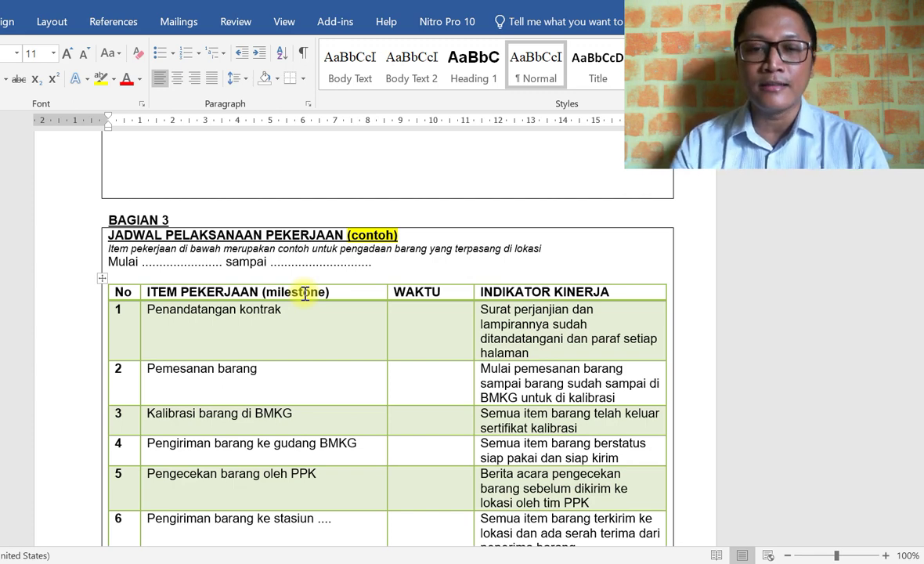
scroll(314, 288, down, 1)
scroll(318, 320, down, 1)
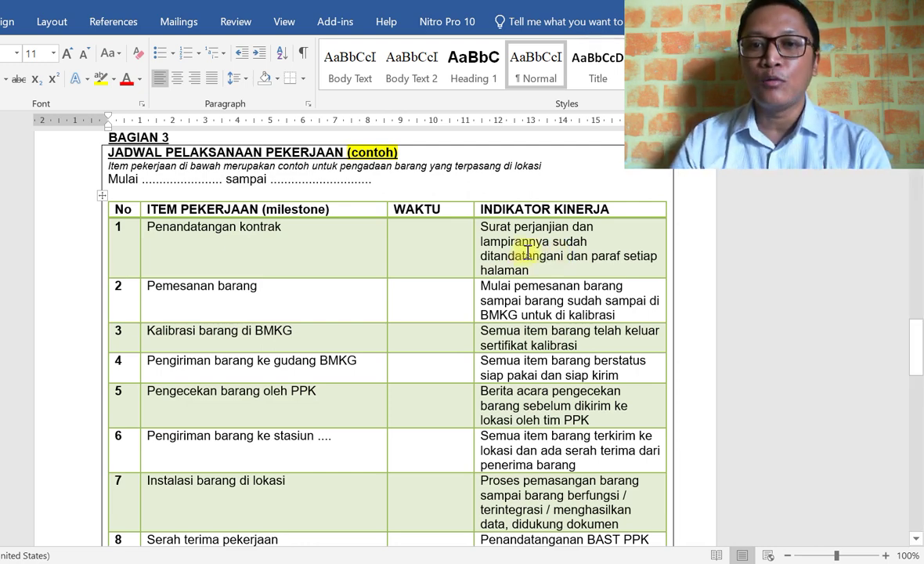
scroll(526, 262, down, 2)
scroll(524, 263, up, 2)
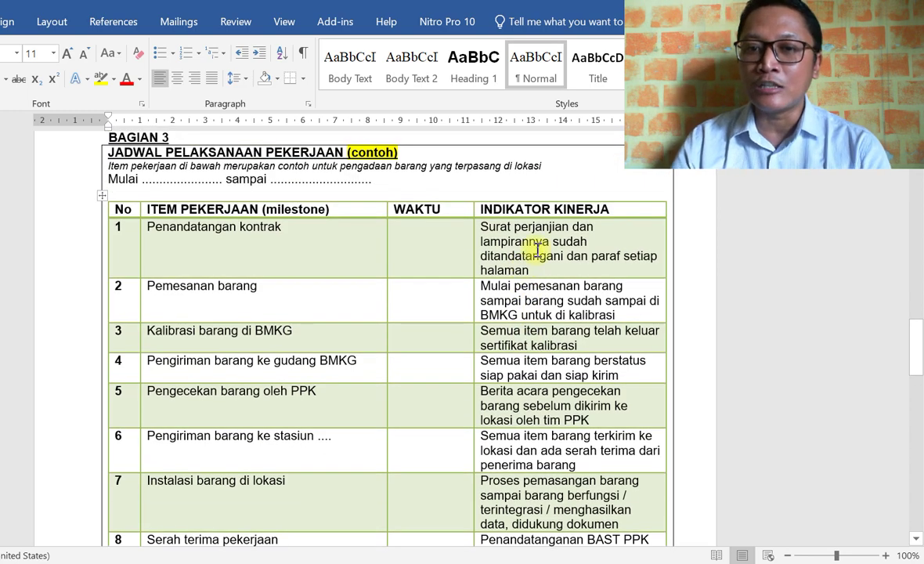
scroll(529, 266, down, 4)
scroll(529, 267, up, 2)
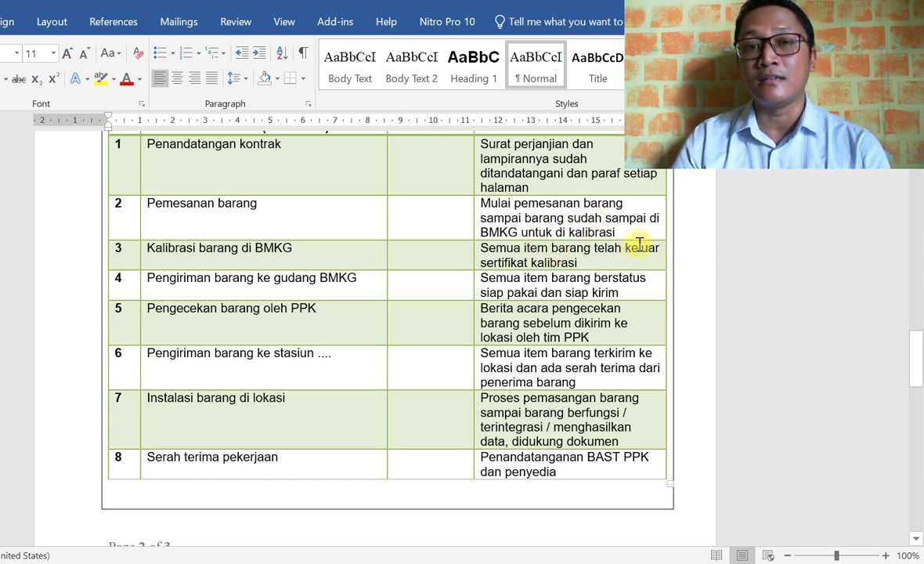
scroll(408, 253, down, 2)
- Examine the BAGIAN 4 table of critical points and sanctions for late work
scroll(408, 253, down, 12)
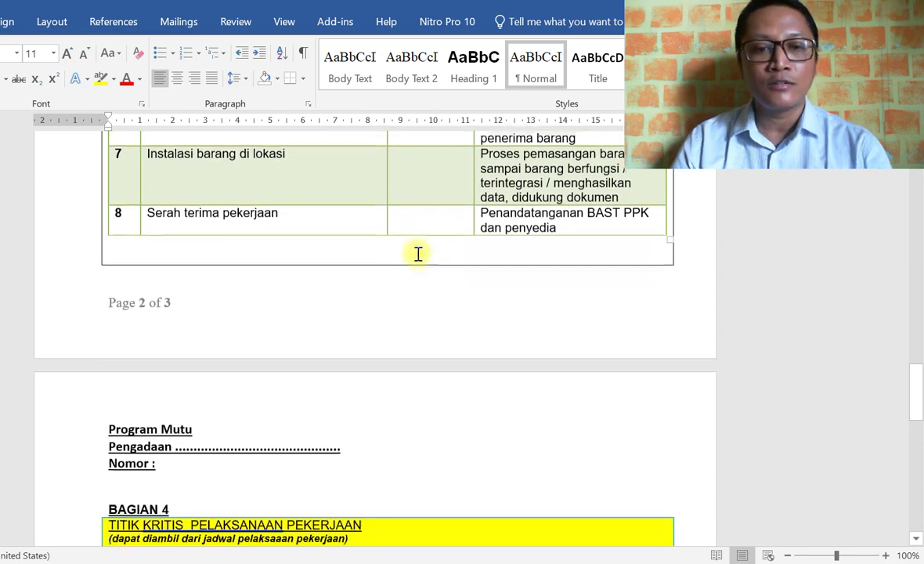
scroll(418, 253, down, 4)
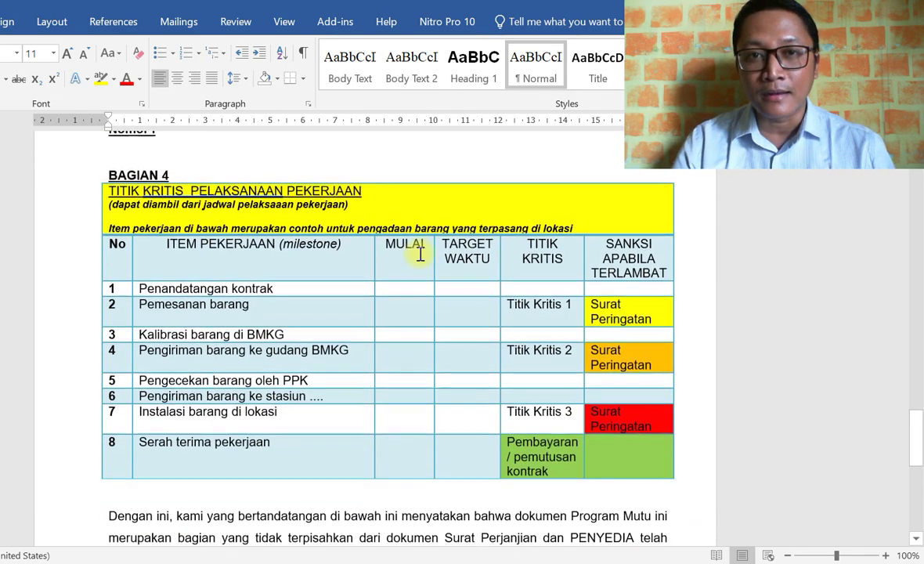
scroll(398, 384, down, 2)
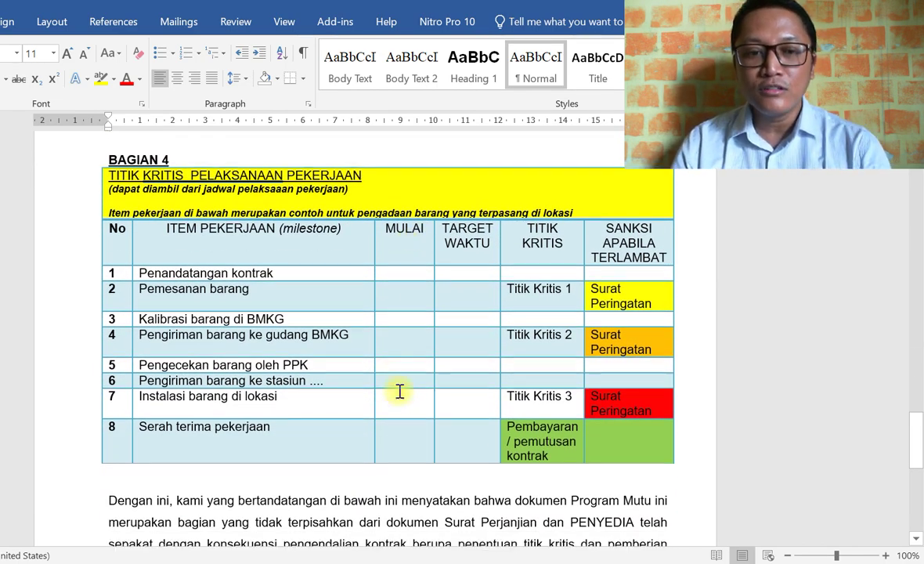
- Switch back to the BERITA ACARA RAPAT document and check the agreed meeting materials table under PELAKSANAAN RAPAT
mouse_move(429, 563)
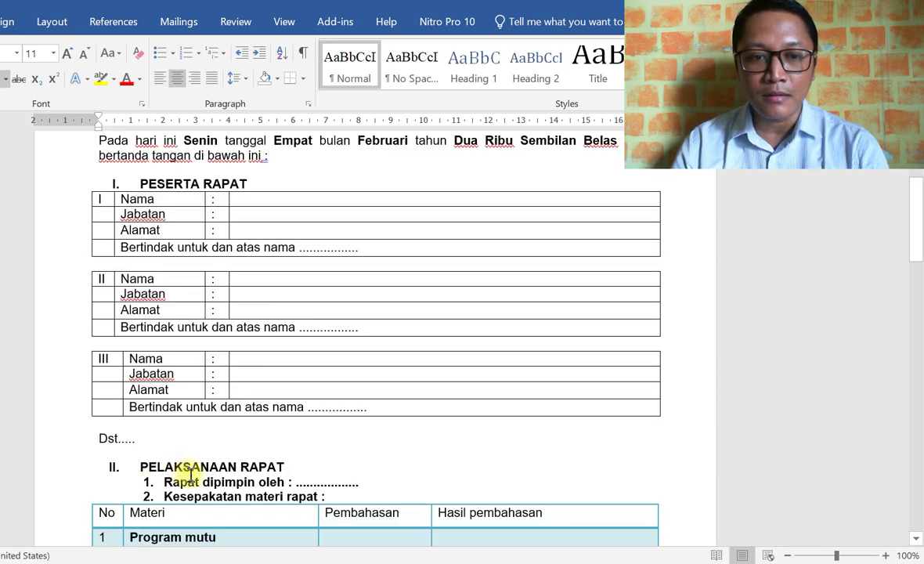
scroll(190, 473, down, 4)
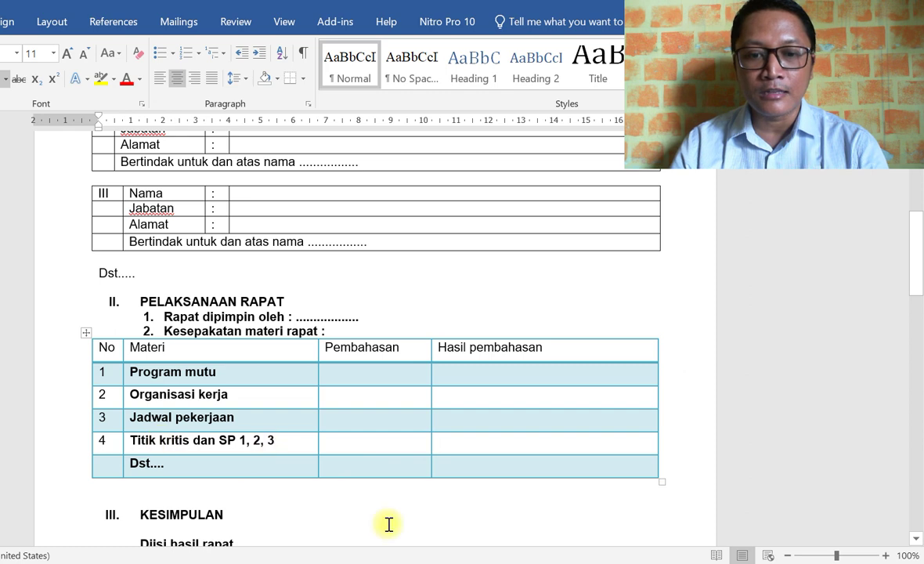
- Return to the goods procurement quality program and review the critical points table, the closing statement and the signature block below it
mouse_move(389, 560)
click(368, 509)
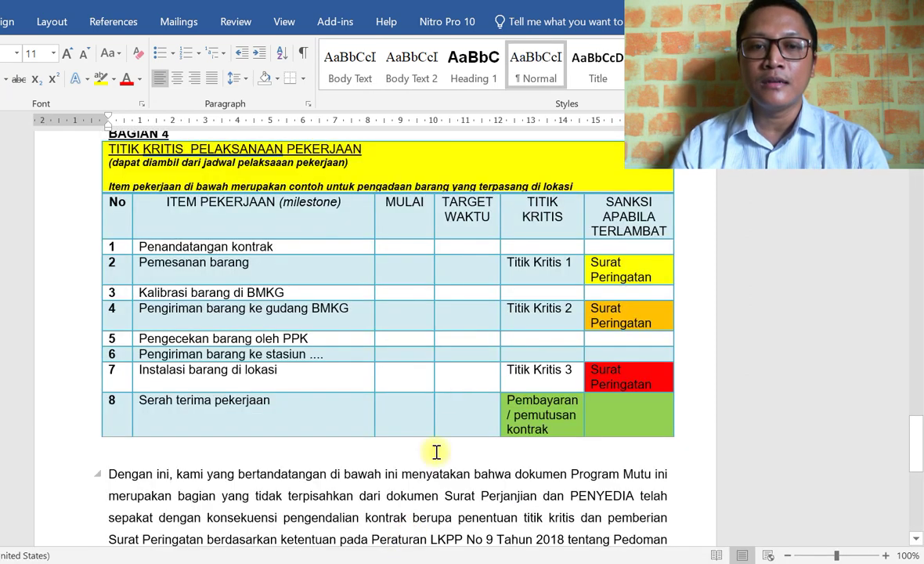
scroll(386, 301, up, 1)
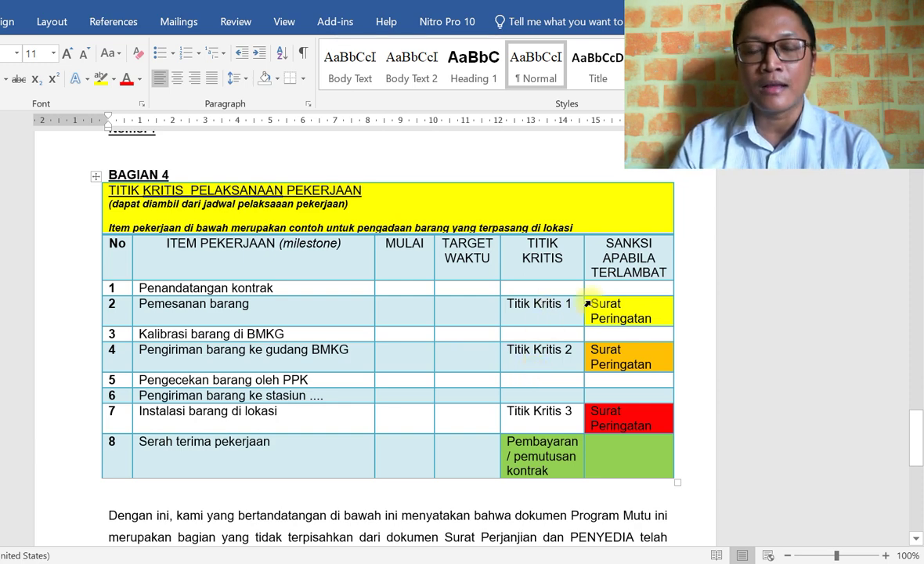
scroll(574, 337, down, 1)
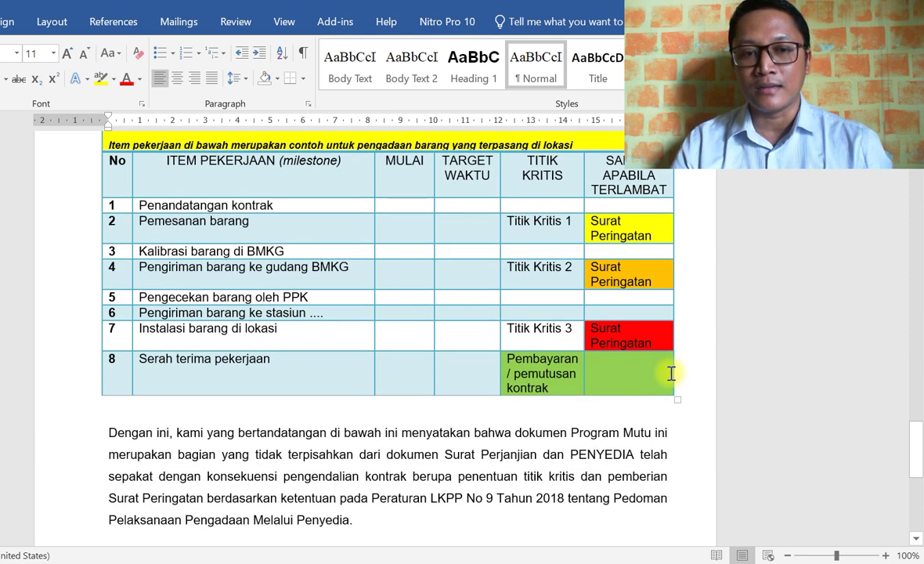
scroll(288, 320, down, 1)
scroll(287, 319, down, 1)
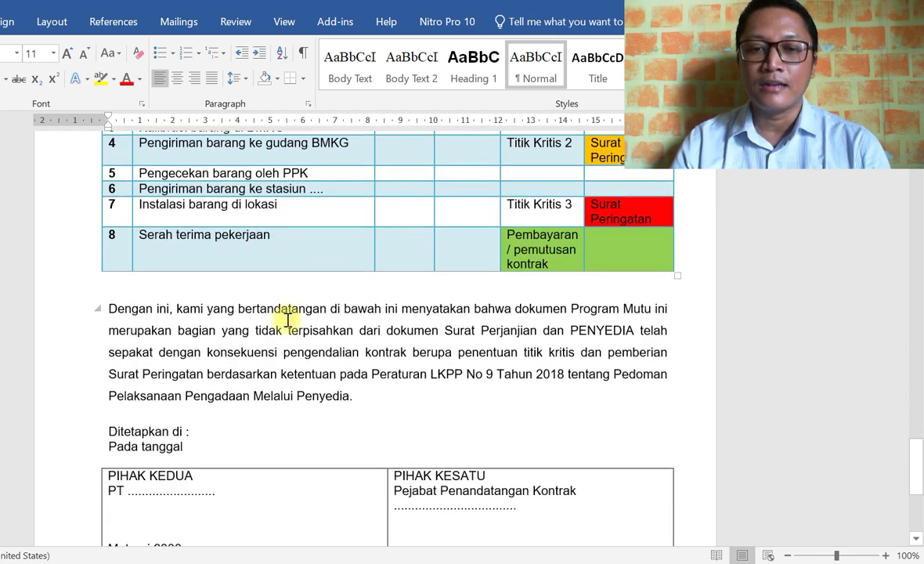
- Review the closing statement below the critical points table and highlight the phrase "Surat Peringatan" in it
scroll(288, 320, up, 1)
scroll(289, 355, down, 1)
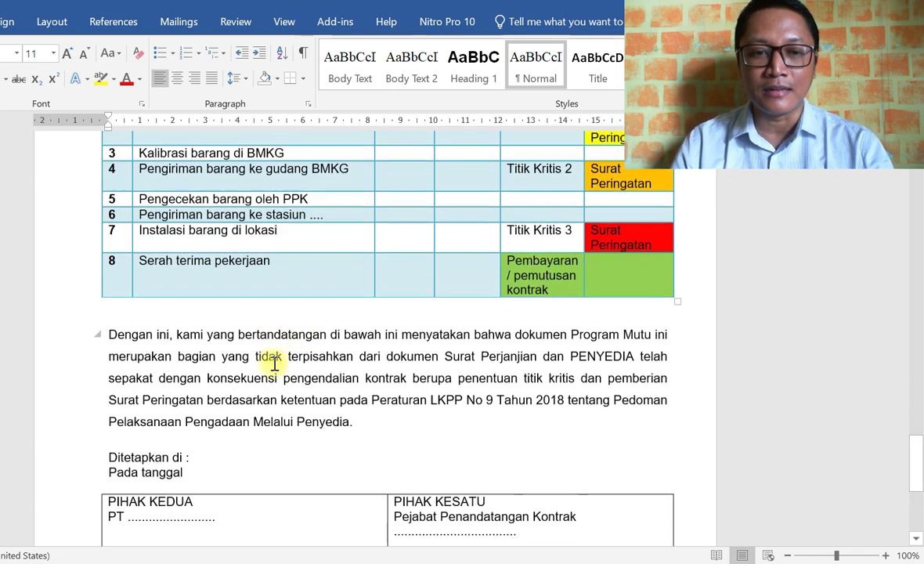
scroll(289, 355, down, 1)
scroll(291, 355, up, 1)
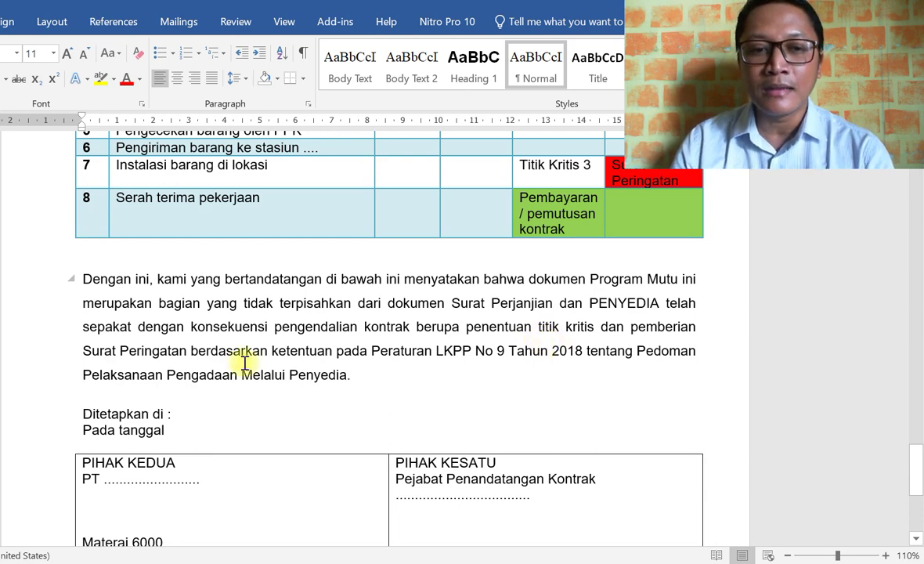
drag(84, 351, 190, 357)
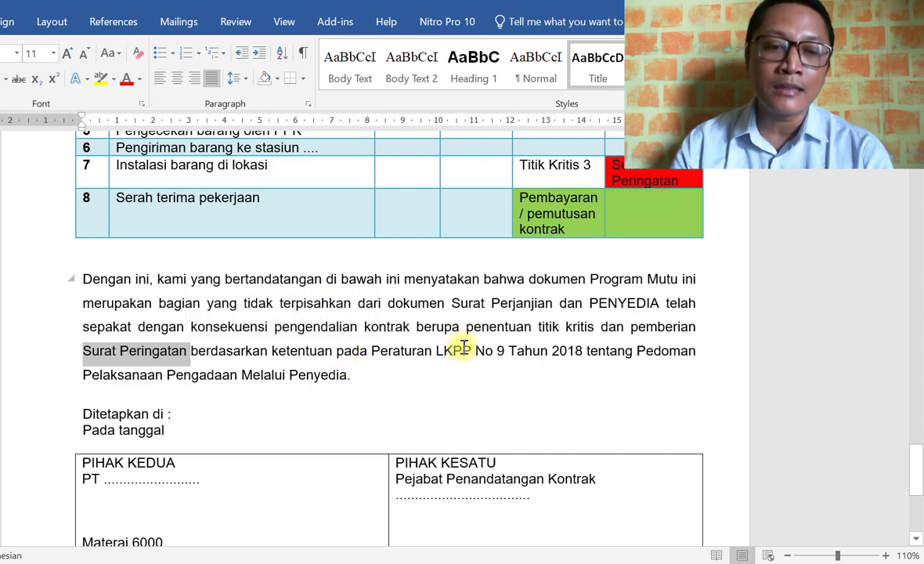
- Clear the text selection and check the PIHAK KEDUA and PIHAK KESATU signature block through the end of the document
scroll(423, 364, down, 5)
scroll(411, 297, up, 3)
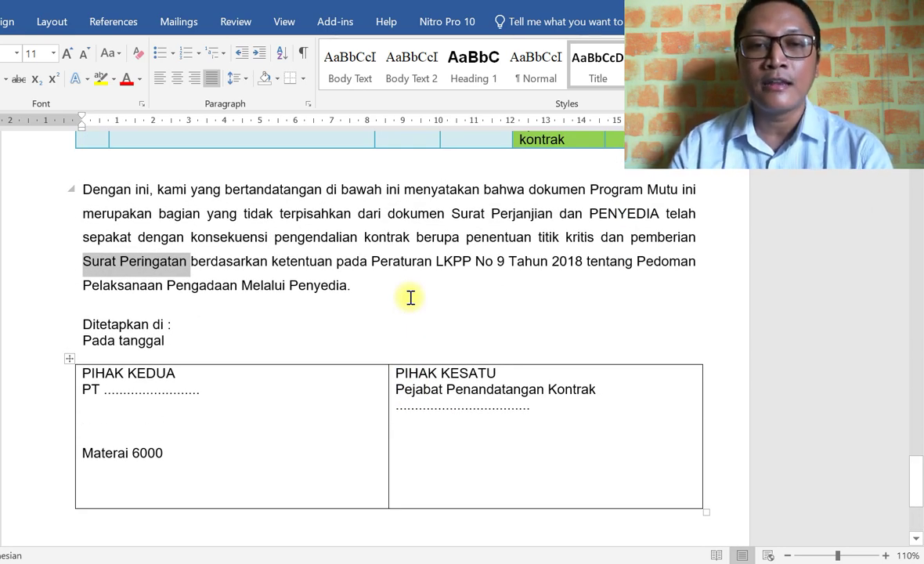
click(235, 260)
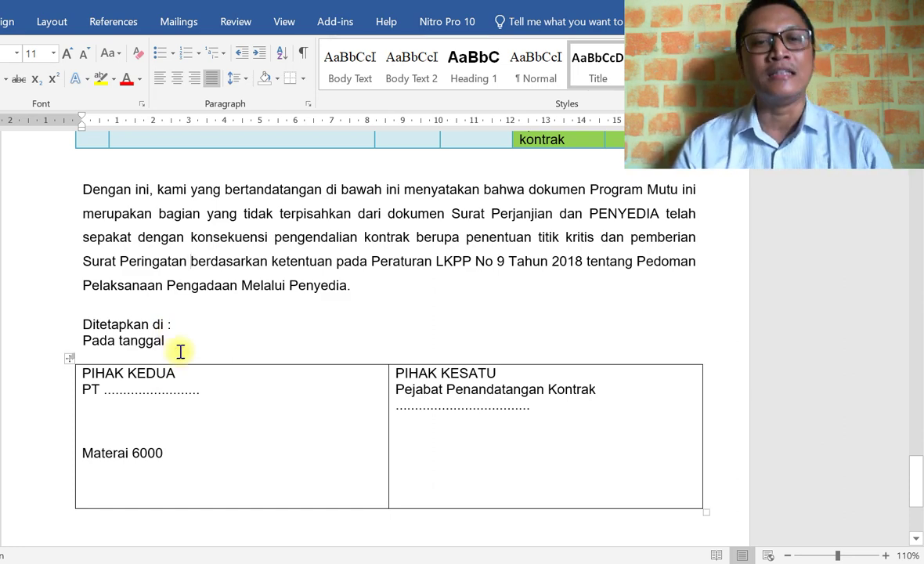
scroll(182, 347, up, 1)
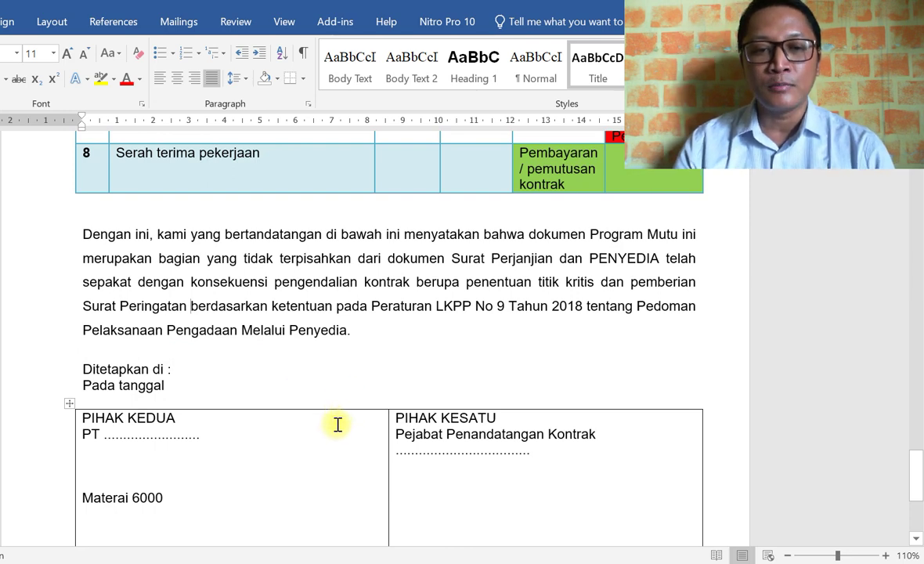
scroll(328, 427, down, 4)
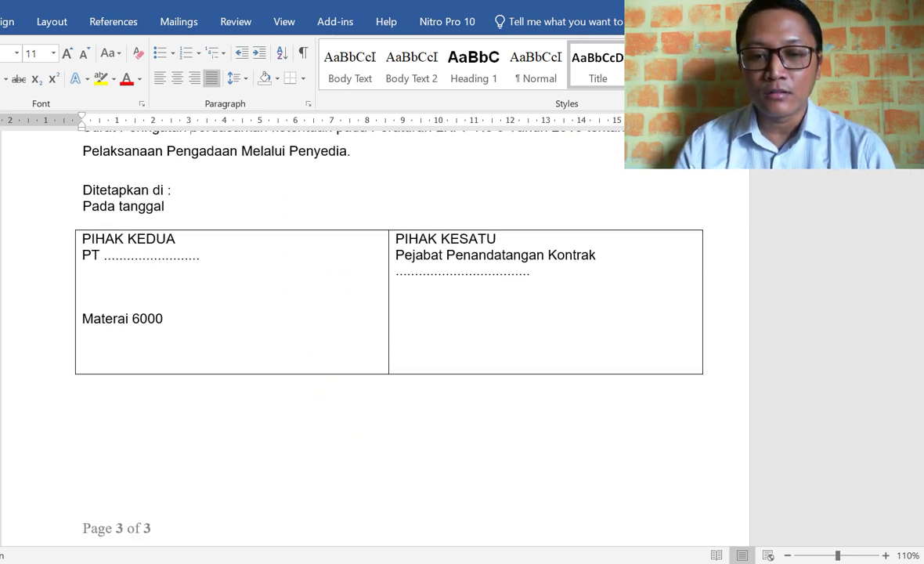
- Switch to the PowerPoint presentation, view the slides from "Strategi - Program Mutu" to "Pesan moral", and return to the title slide
key(alt+Tab)
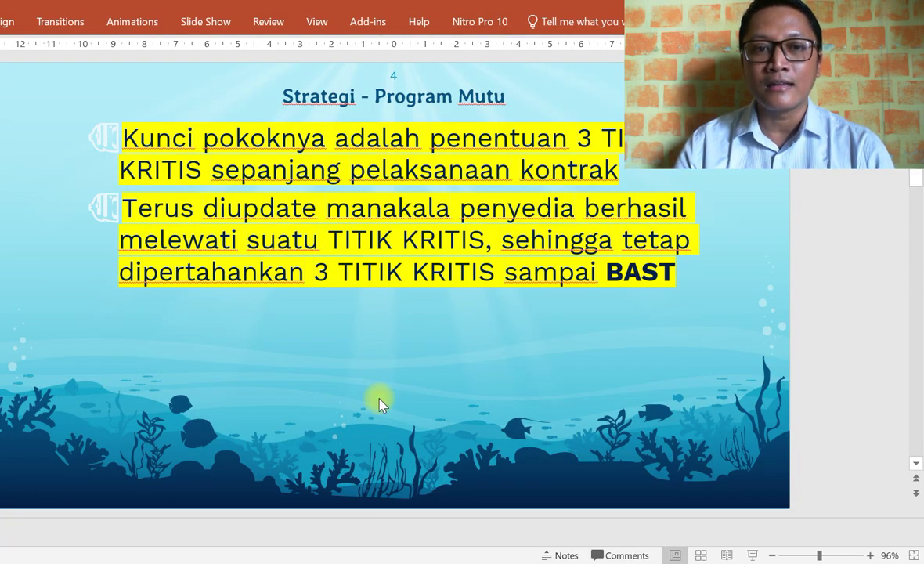
scroll(378, 404, down, 1)
scroll(378, 404, up, 1)
scroll(384, 401, down, 3)
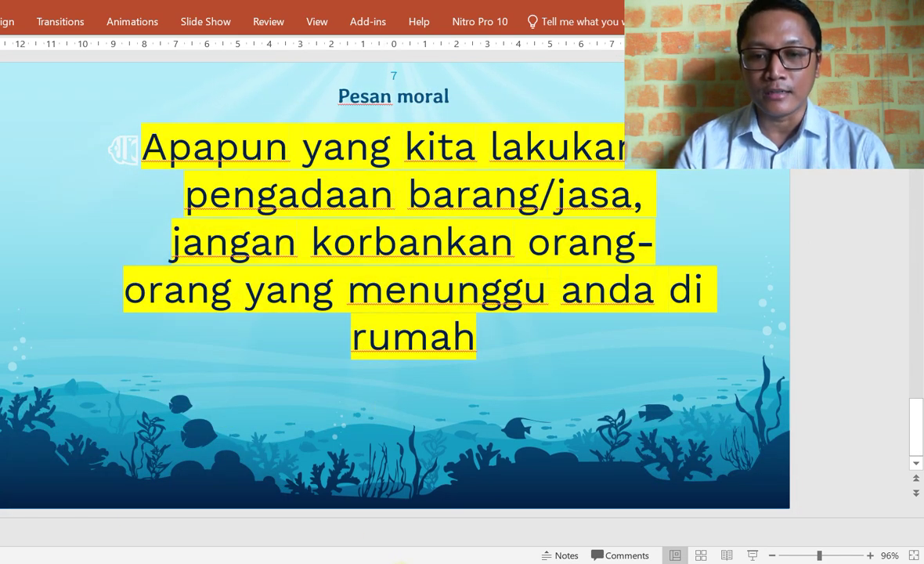
mouse_move(400, 560)
mouse_move(397, 493)
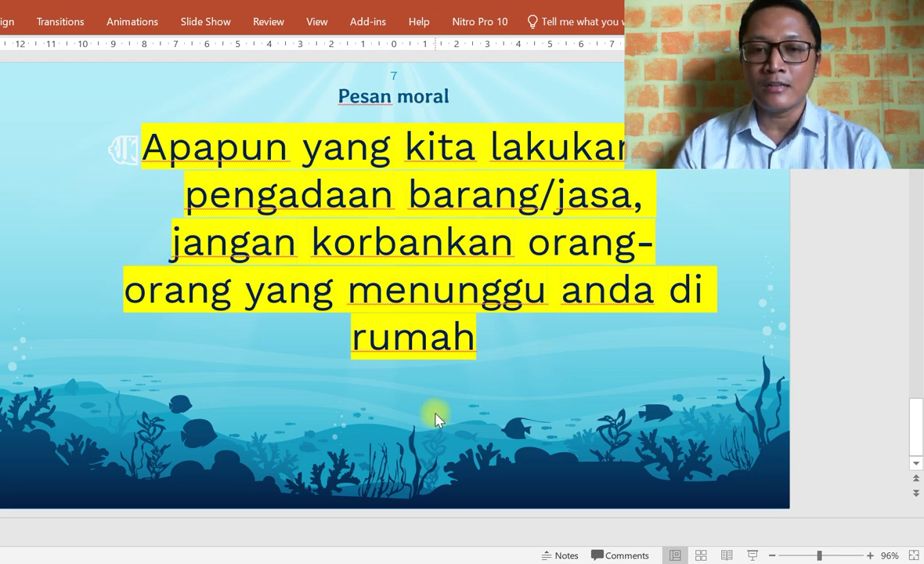
scroll(446, 409, up, 5)
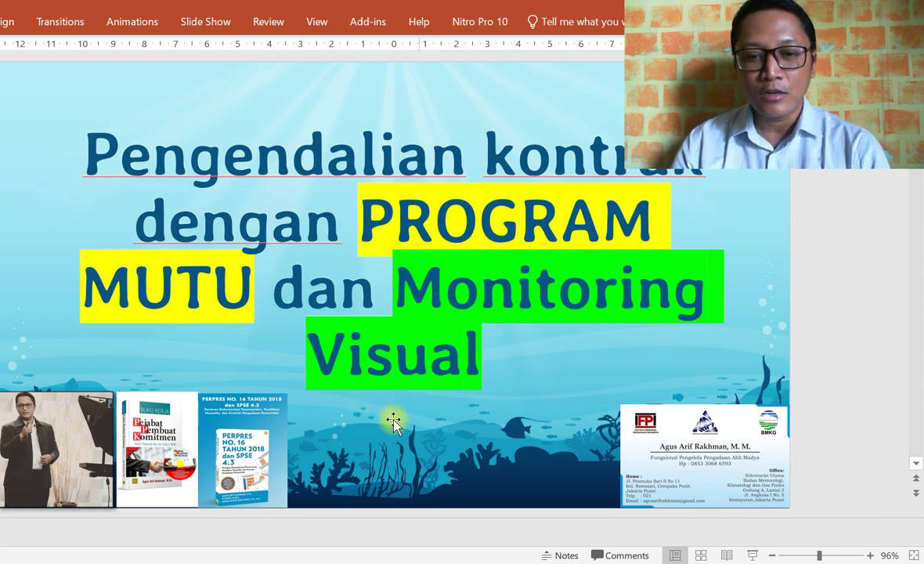
- Switch to File Explorer, find the Thermo particulate procurement folder and open the PDF "2. SPESIFIKASI TEKNIS THERMO"
key(alt+Tab)
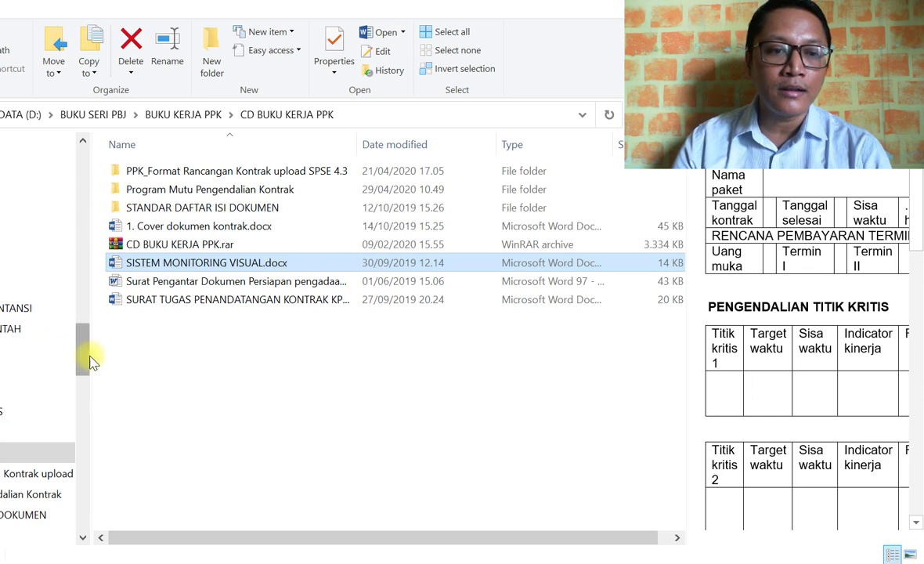
drag(90, 360, 83, 239)
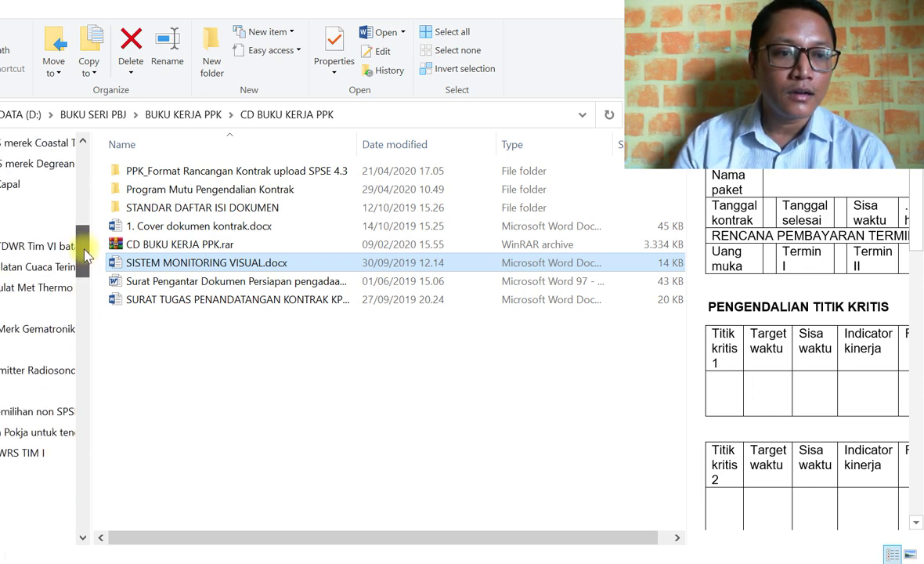
click(23, 290)
double_click(202, 229)
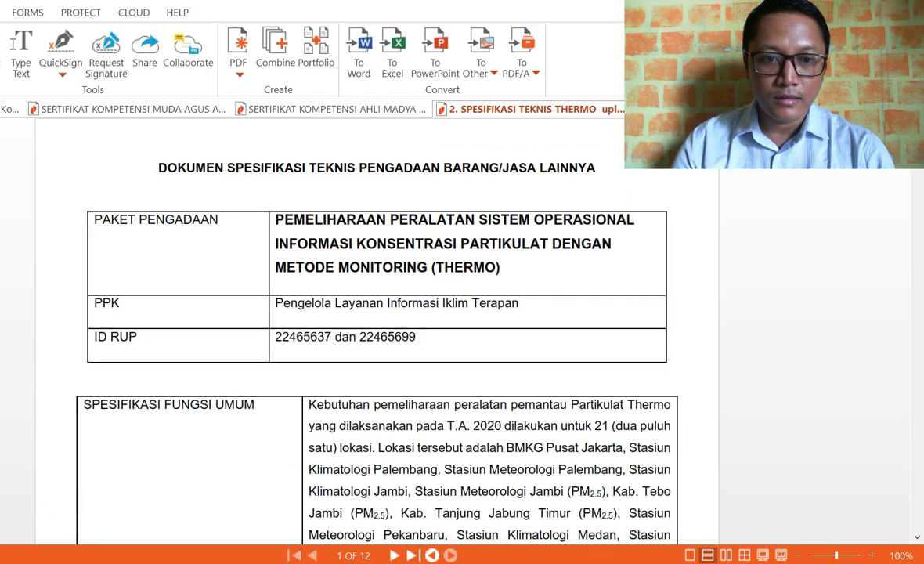
- Examine the SPESIFIKASI KINERJA section of the technical specification, covering the payment requirements for termin 1 to 3
scroll(251, 437, down, 15)
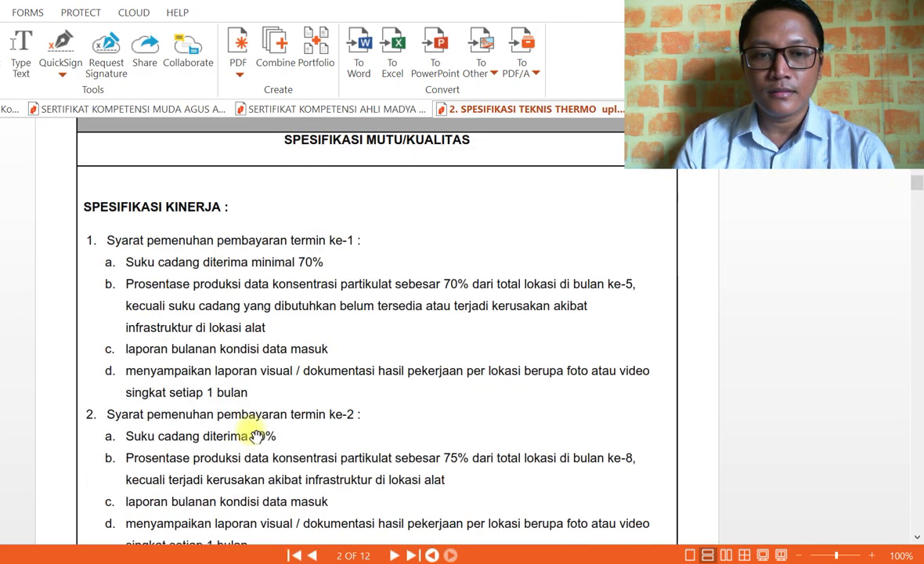
scroll(257, 437, down, 4)
scroll(257, 436, down, 4)
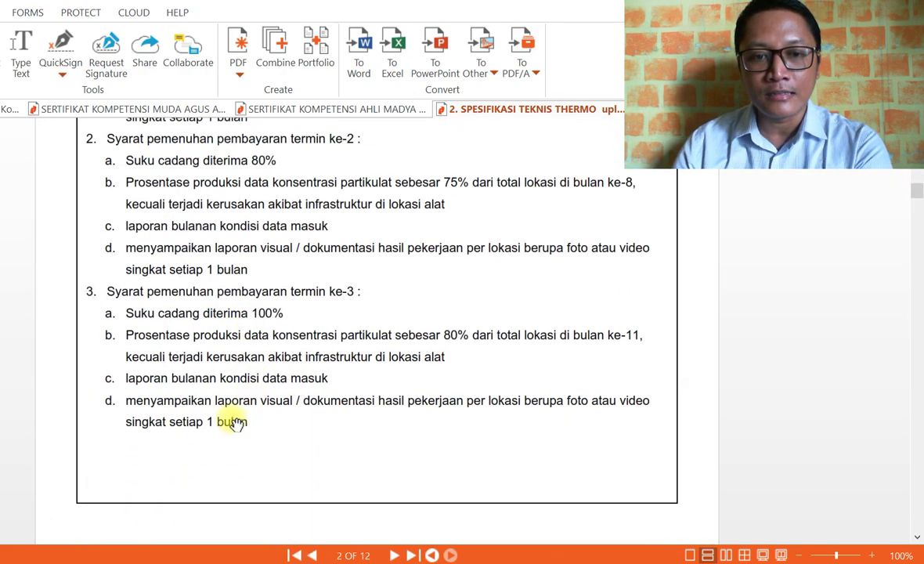
scroll(215, 414, down, 1)
scroll(195, 355, up, 9)
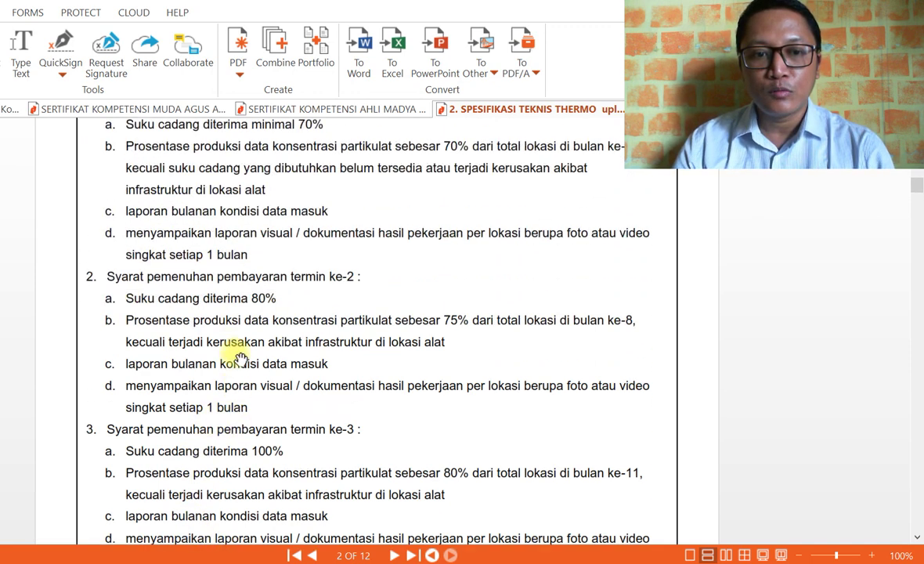